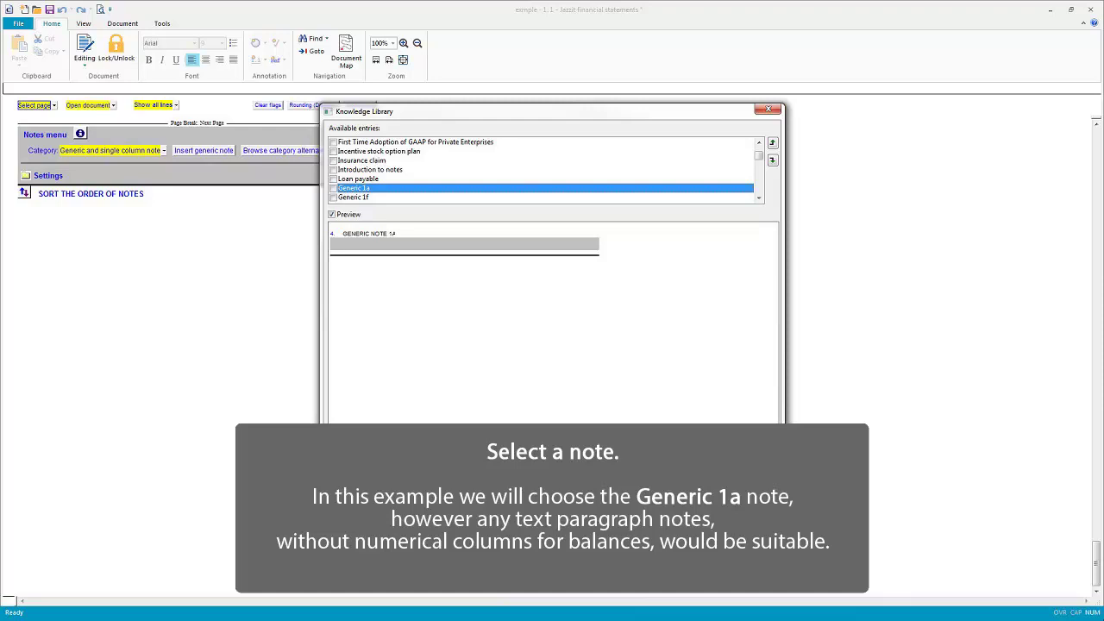
# Select Generic 1a in the Knowledge Library and add it to the notes
pyautogui.click(334, 189)
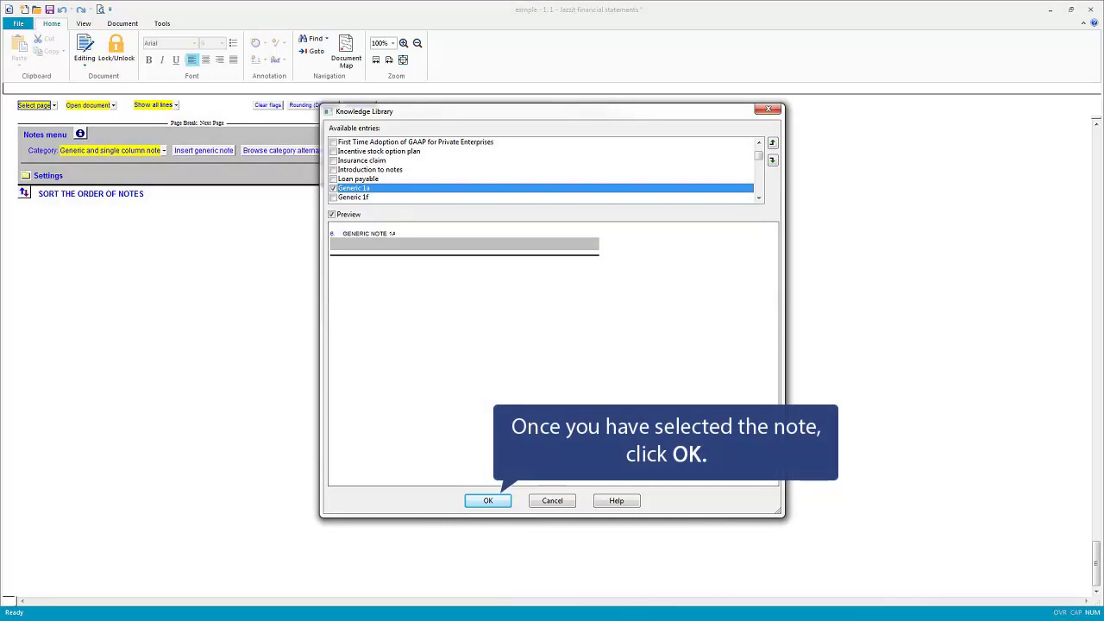
pyautogui.click(487, 500)
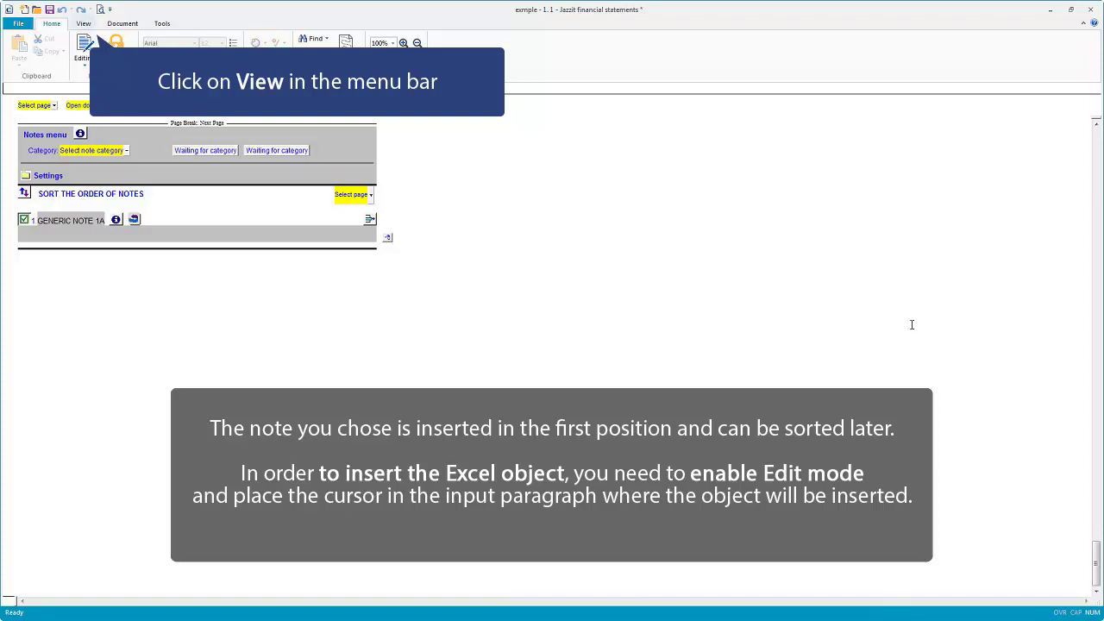
# Turn on Enable Editing from the View tab
pyautogui.click(83, 23)
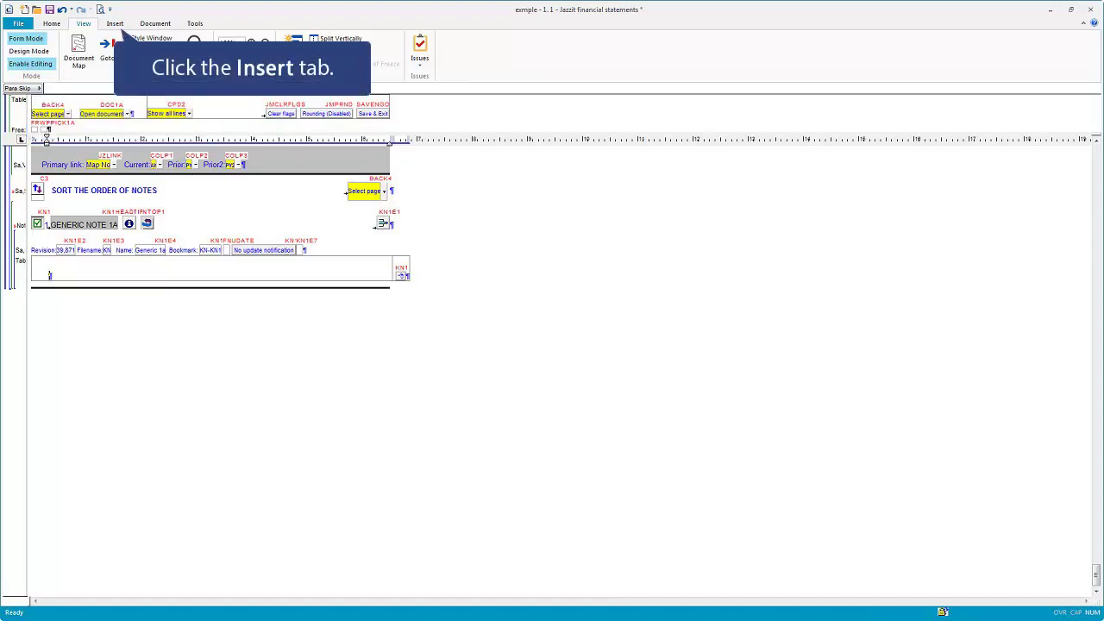
# Insert an object of type Microsoft Excel Worksheet, created from a file
pyautogui.click(119, 27)
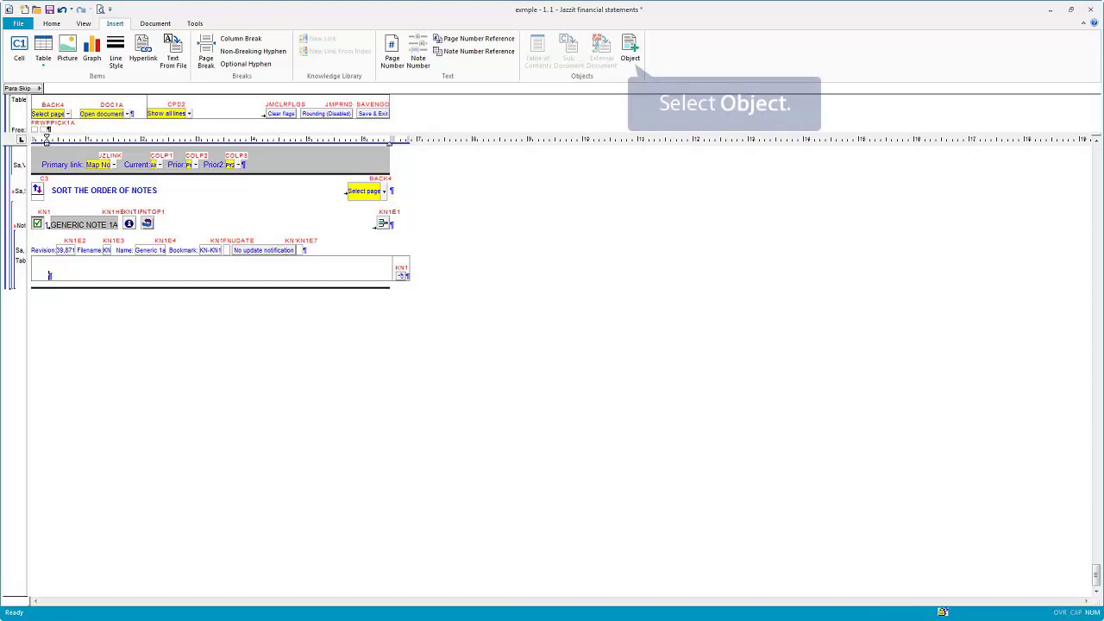
pyautogui.click(635, 62)
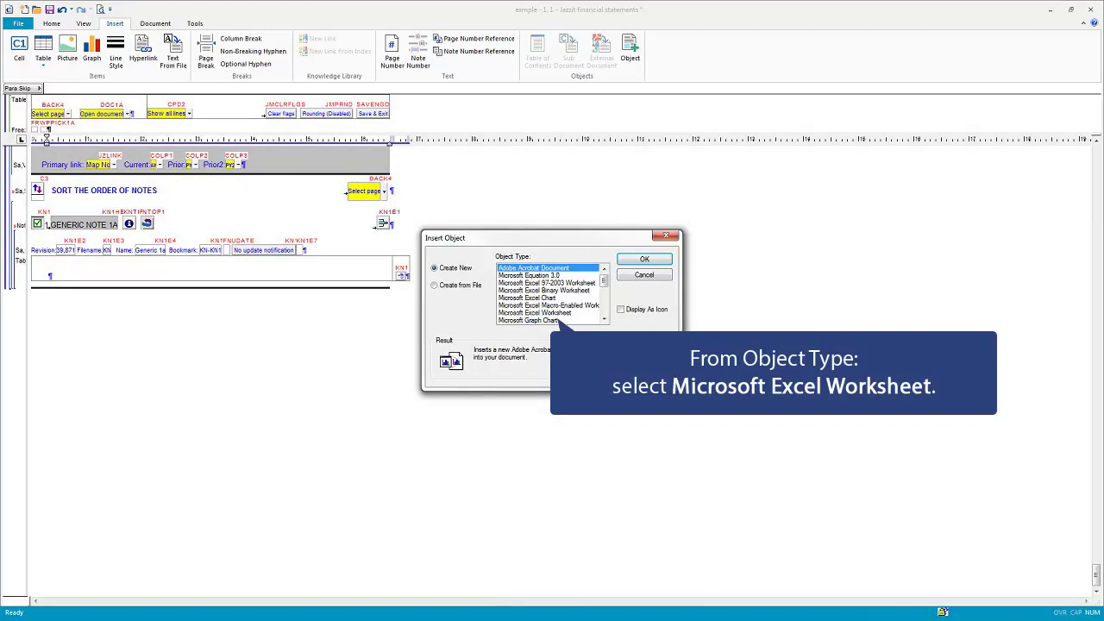
pyautogui.click(535, 312)
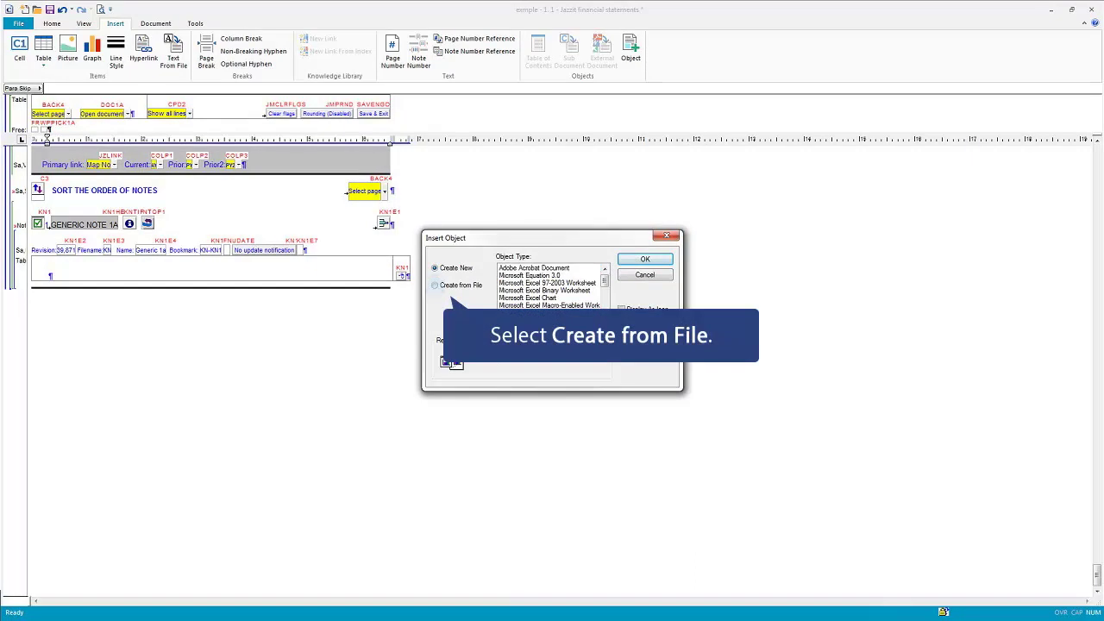
pyautogui.click(435, 284)
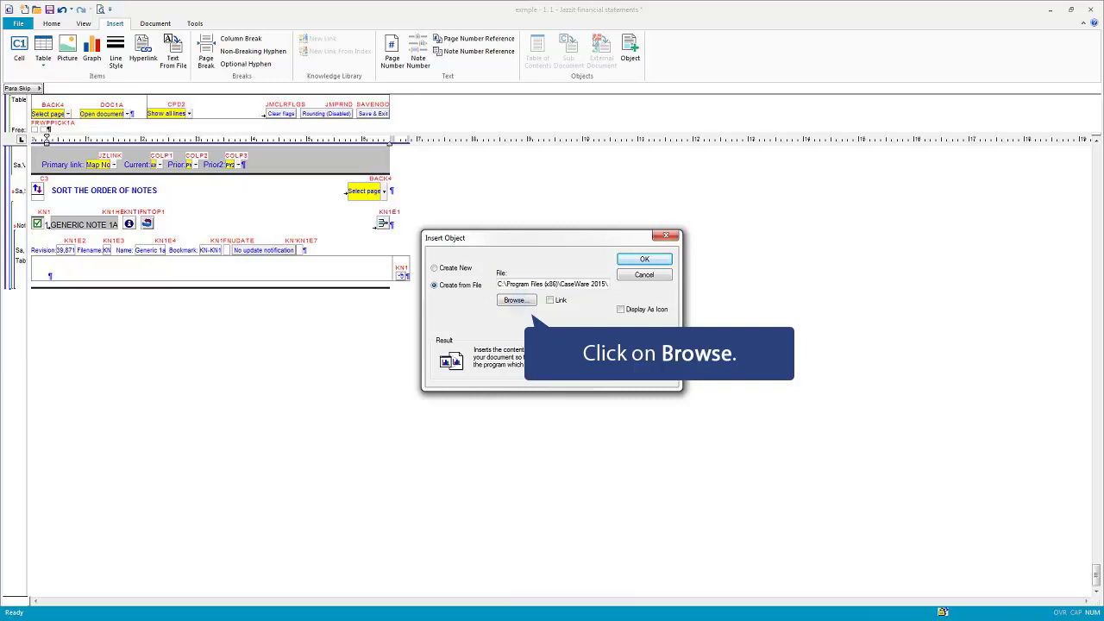
# Browse to the Excel Object workbook and embed its Annual Income Analysis table
pyautogui.click(516, 299)
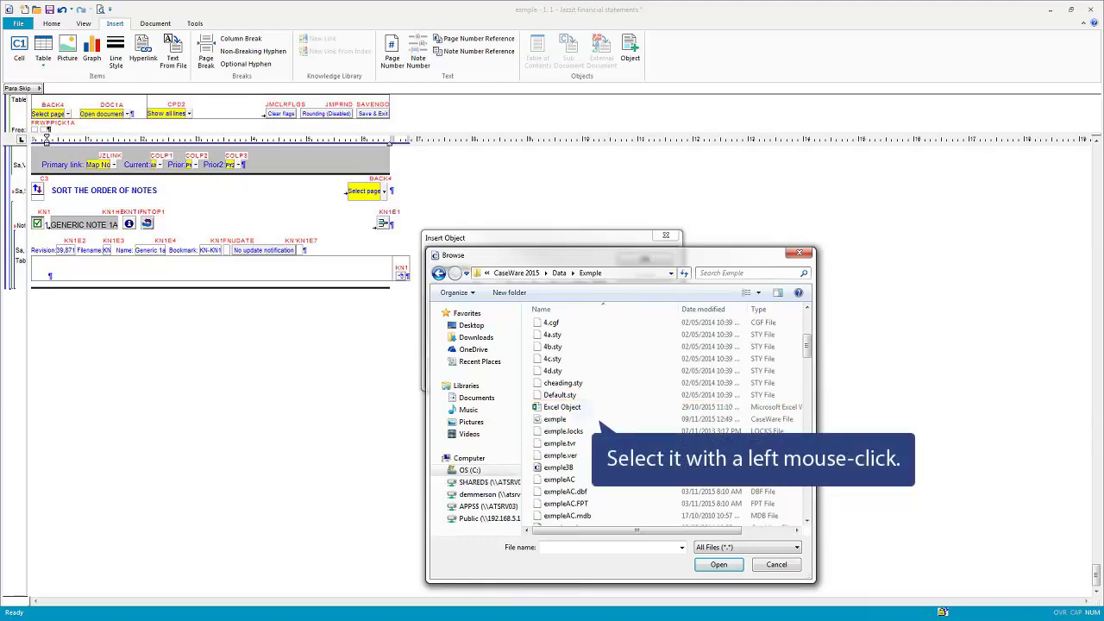
pyautogui.click(561, 407)
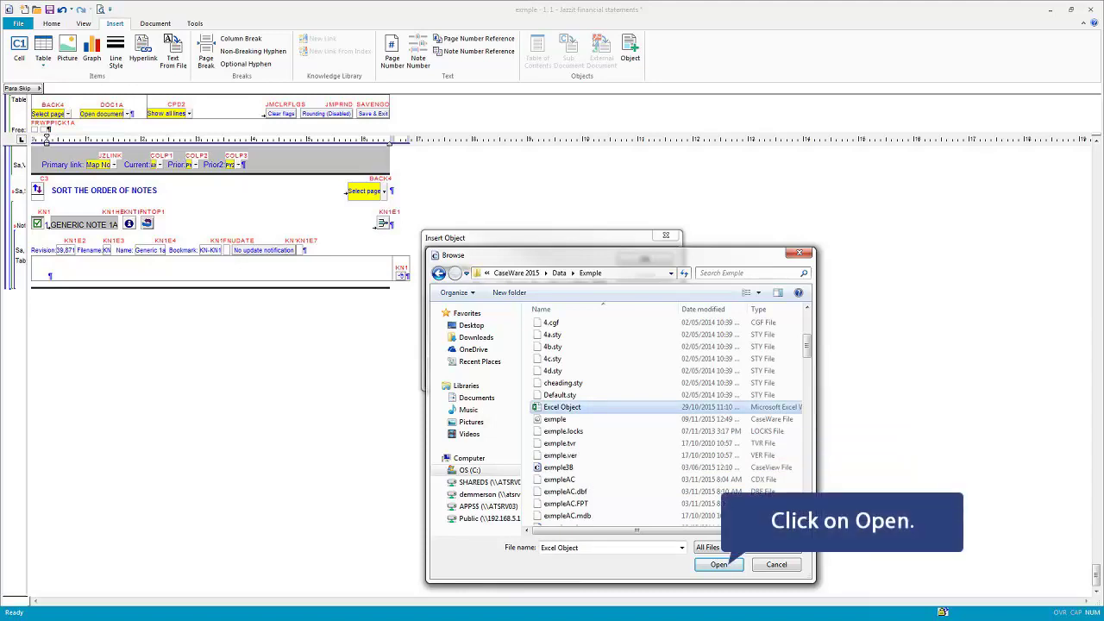
pyautogui.click(718, 564)
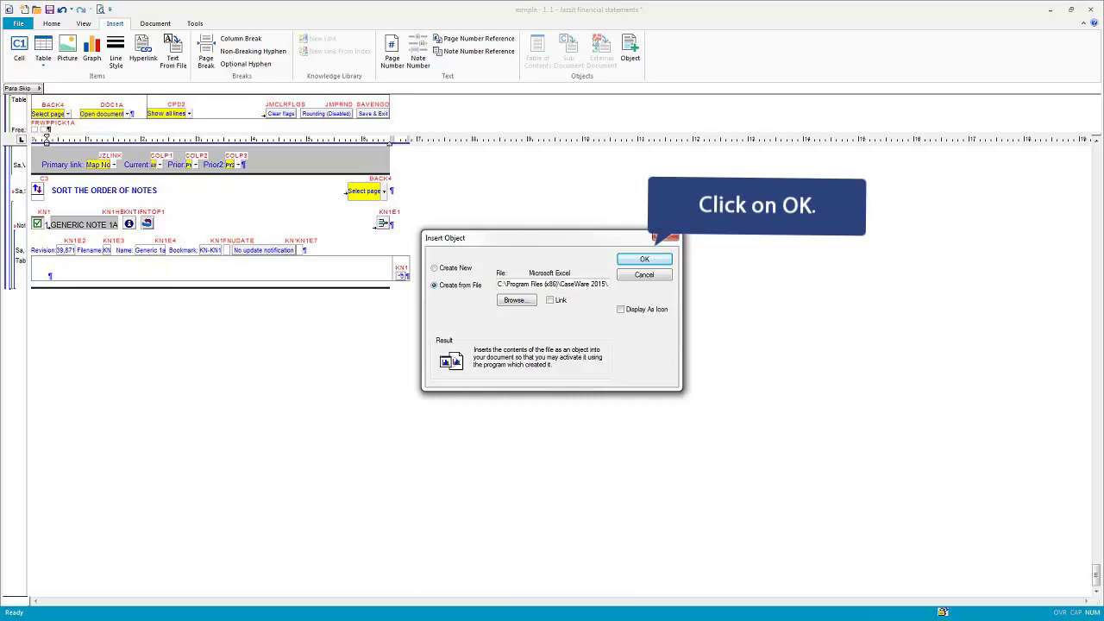
pyautogui.click(645, 259)
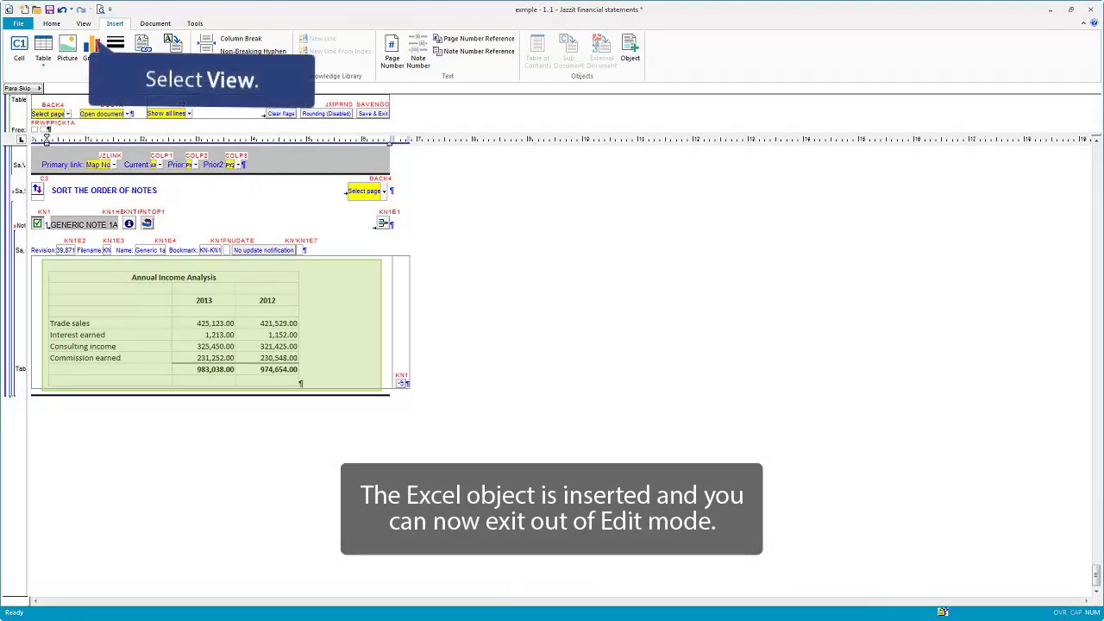
# Deselect Enable Editing under View to return to Form Mode
pyautogui.click(83, 24)
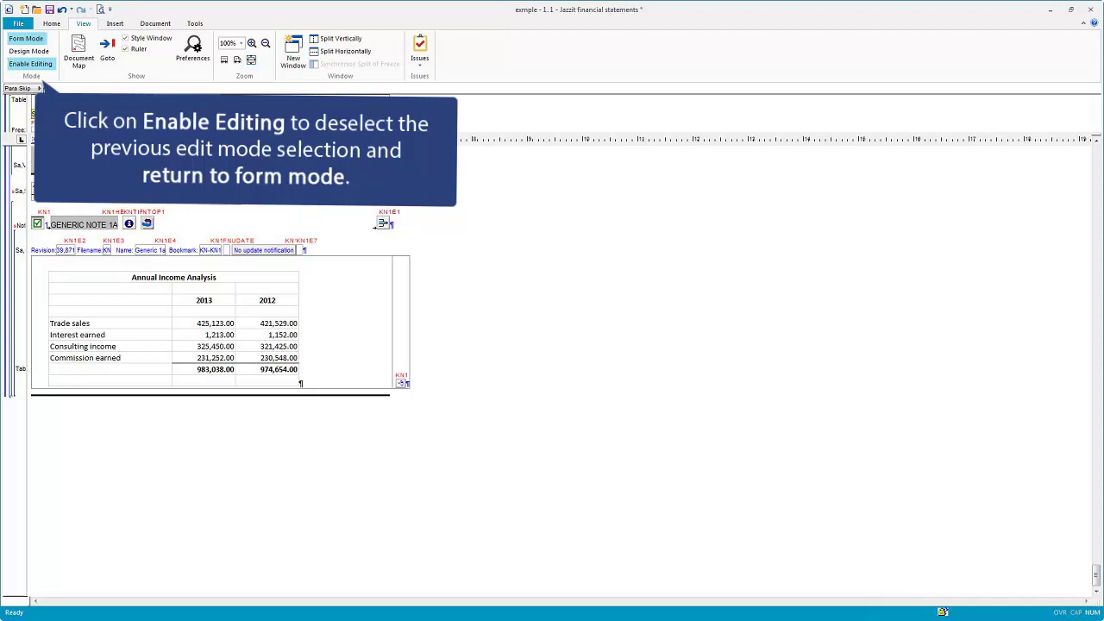
pyautogui.click(33, 64)
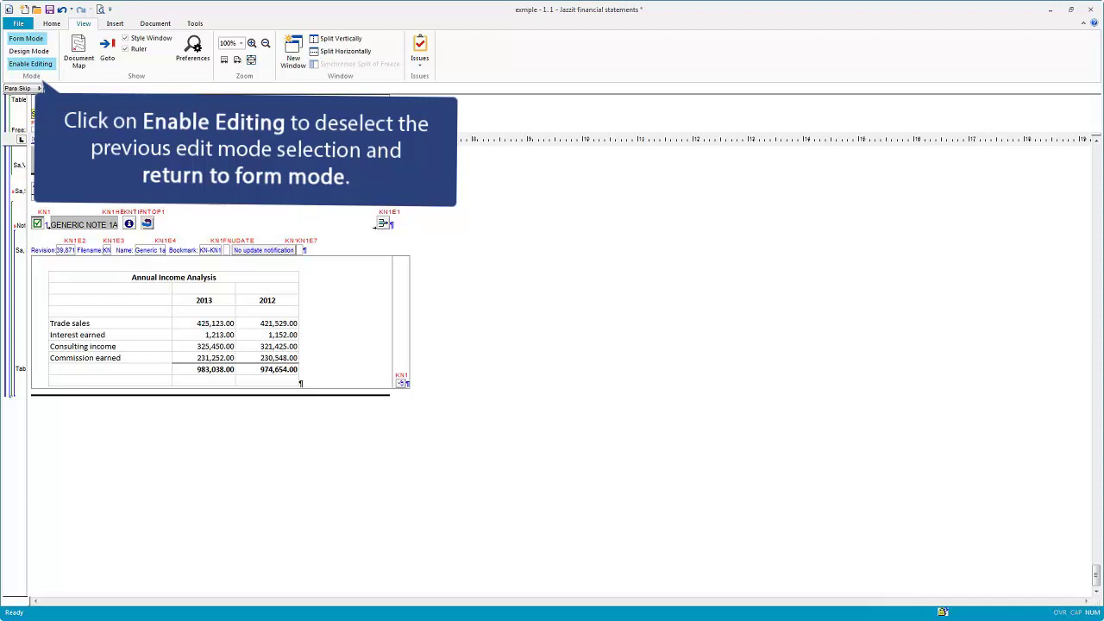